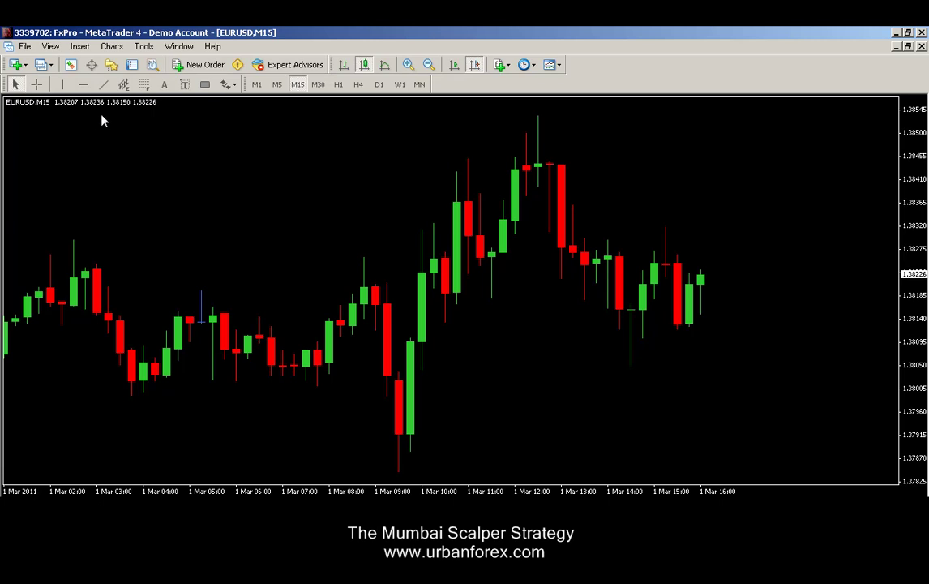
Add the Trend indicator Parabolic SAR with step 0.02 and maximum 0.2.
left_click(80, 47)
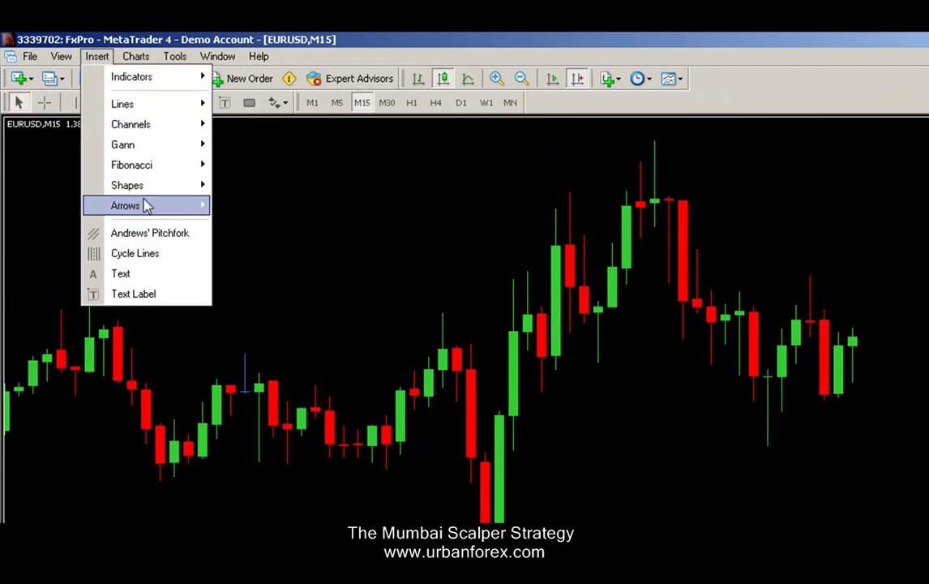
mouse_move(147, 80)
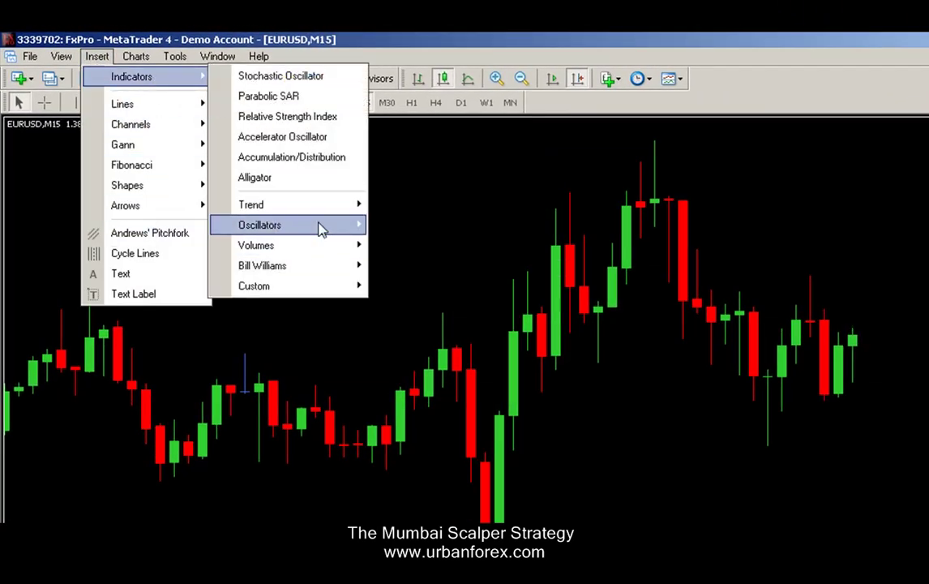
mouse_move(315, 219)
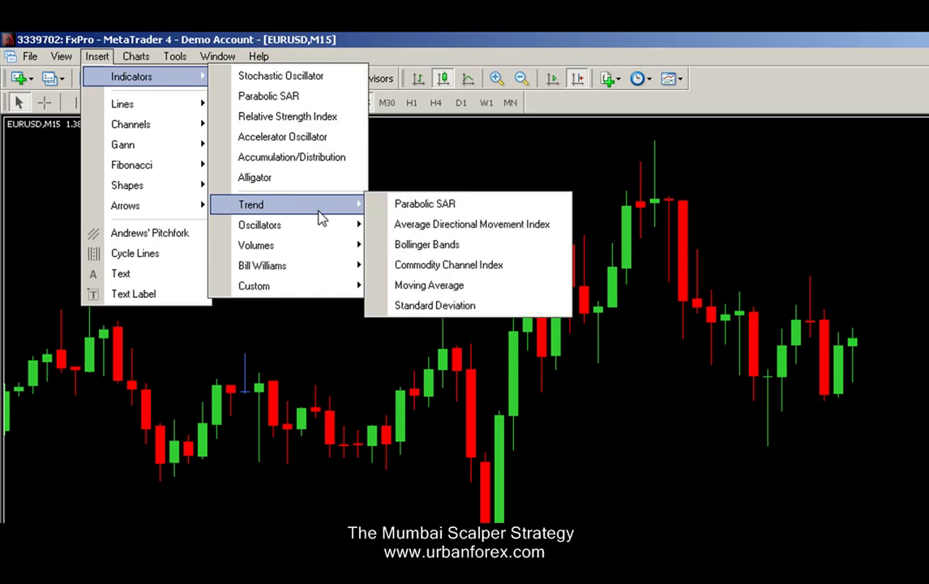
left_click(405, 204)
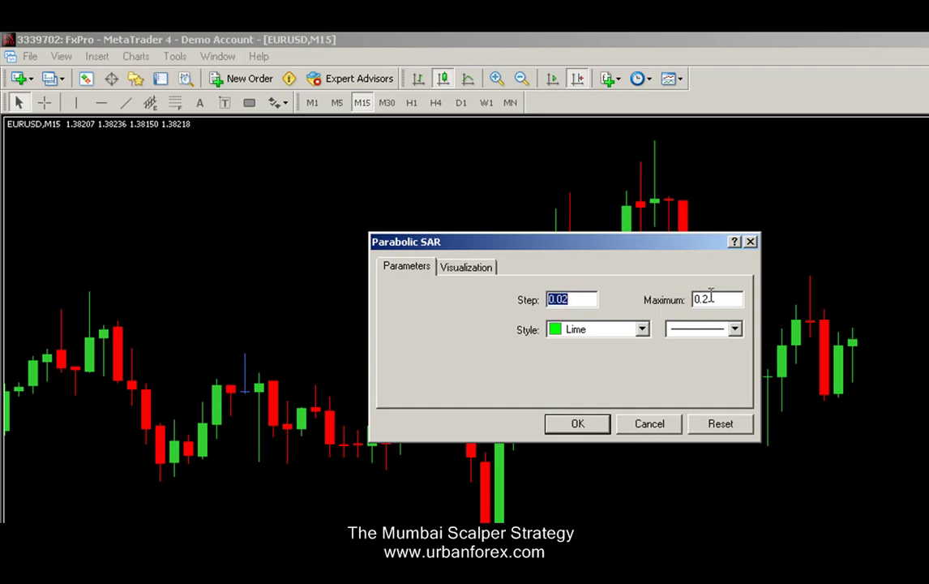
left_click(576, 427)
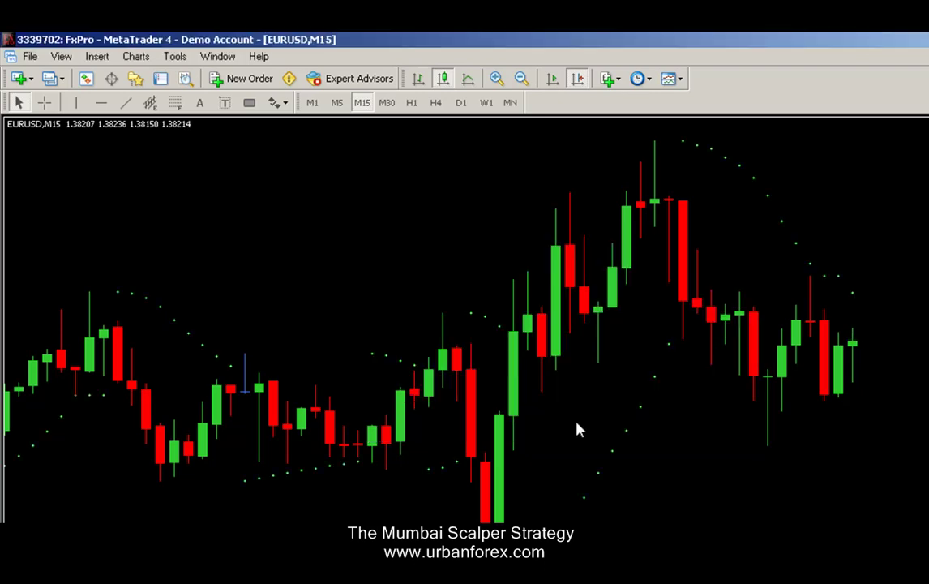
Insert the Stochastic Oscillator with %K 5, %D 3, slowing 3 and levels 70 and 30.
left_click(97, 56)
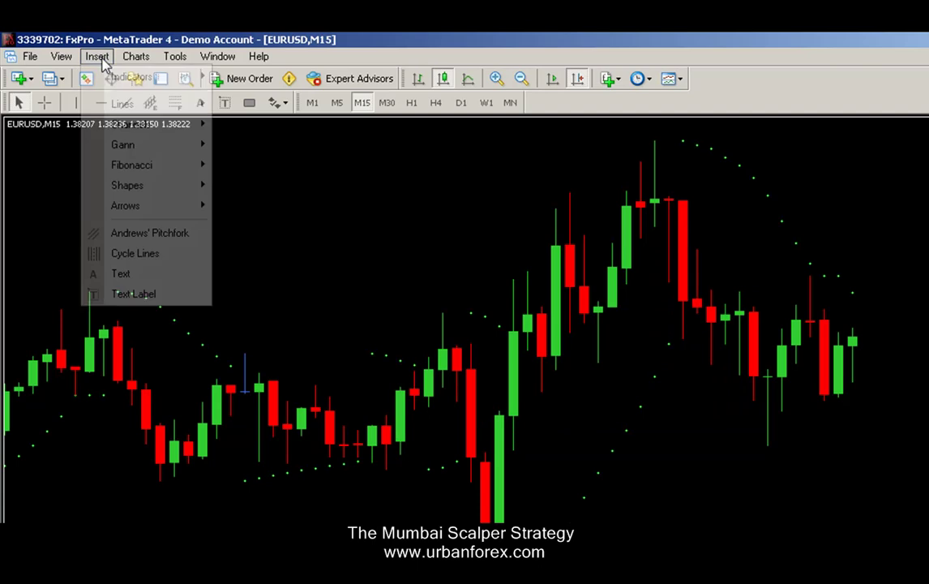
mouse_move(114, 77)
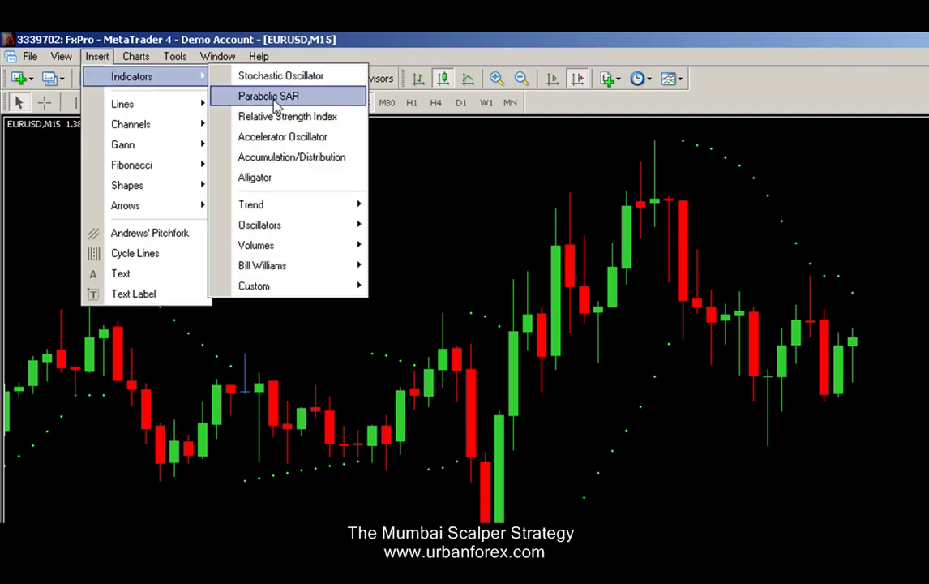
mouse_move(291, 207)
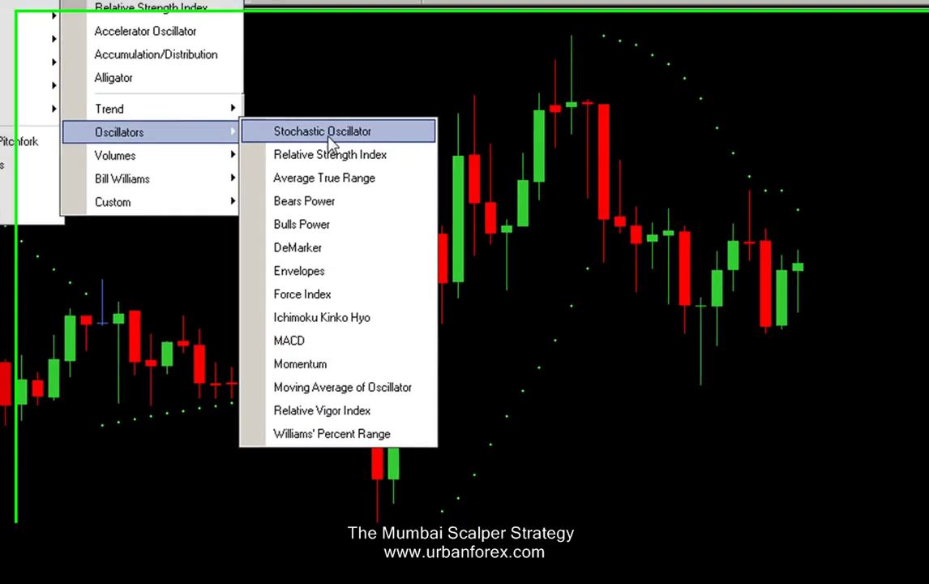
left_click(434, 214)
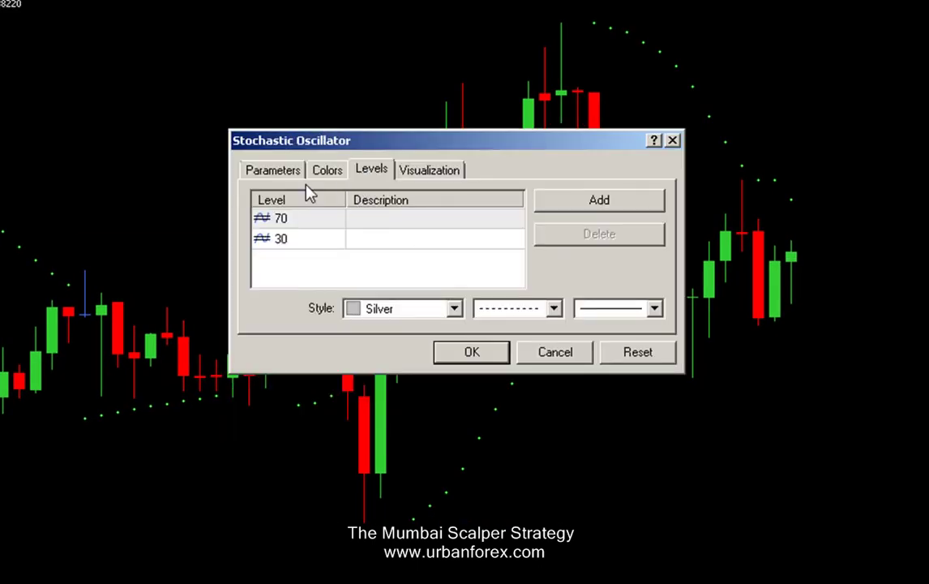
left_click(274, 170)
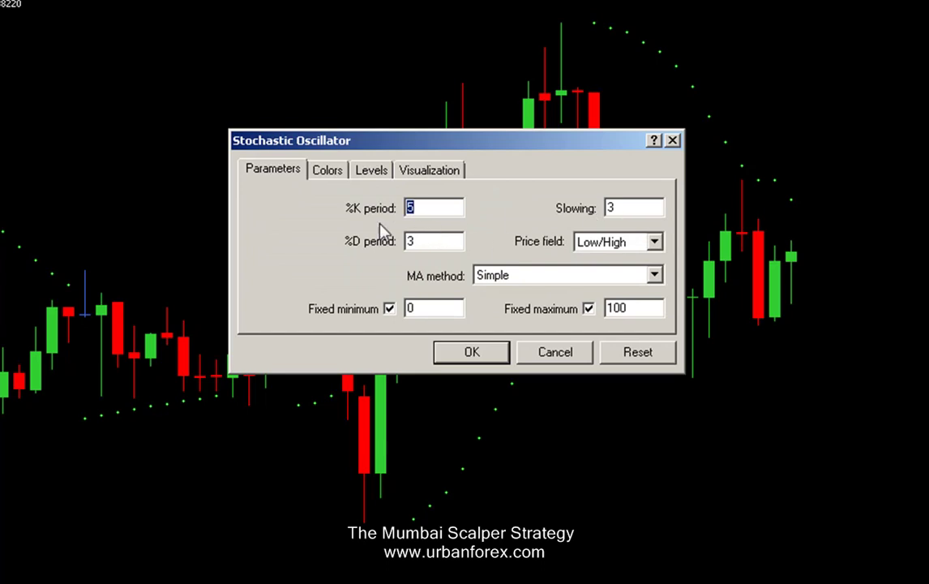
left_click(364, 178)
left_click(308, 220)
left_click(305, 240)
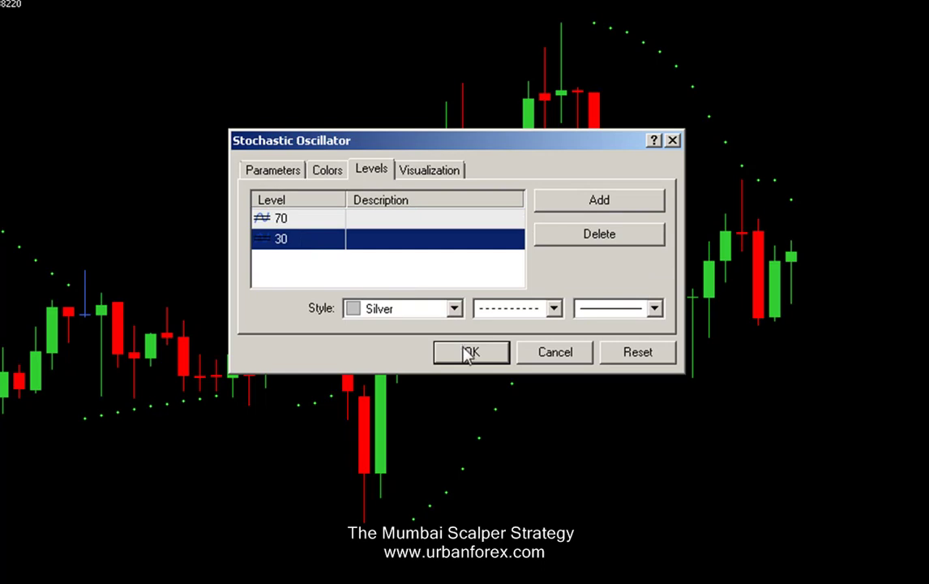
left_click(471, 354)
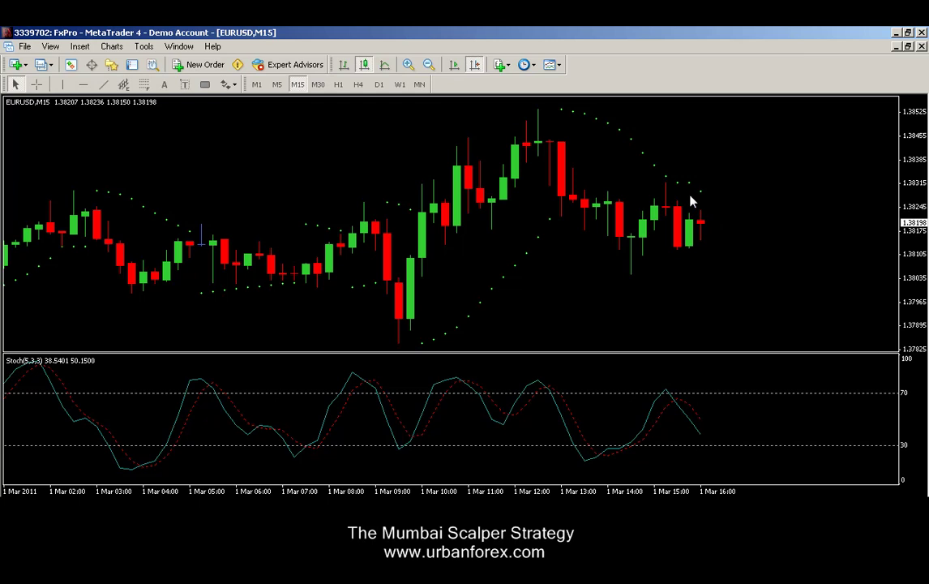
Pan the chart back to the 21 Feb bars with the red sell arrow.
left_click_drag(355, 188, 663, 197)
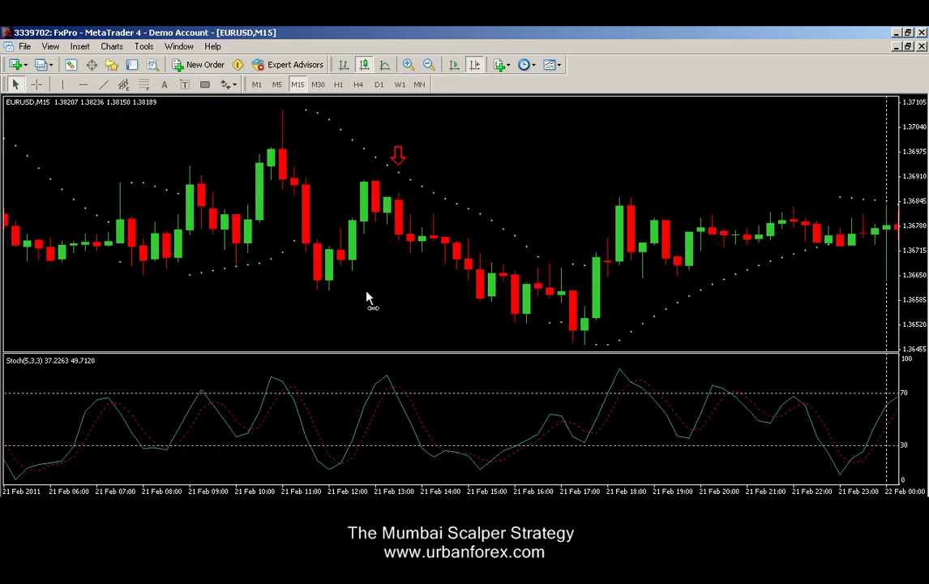
scroll(388, 298, "left", 3)
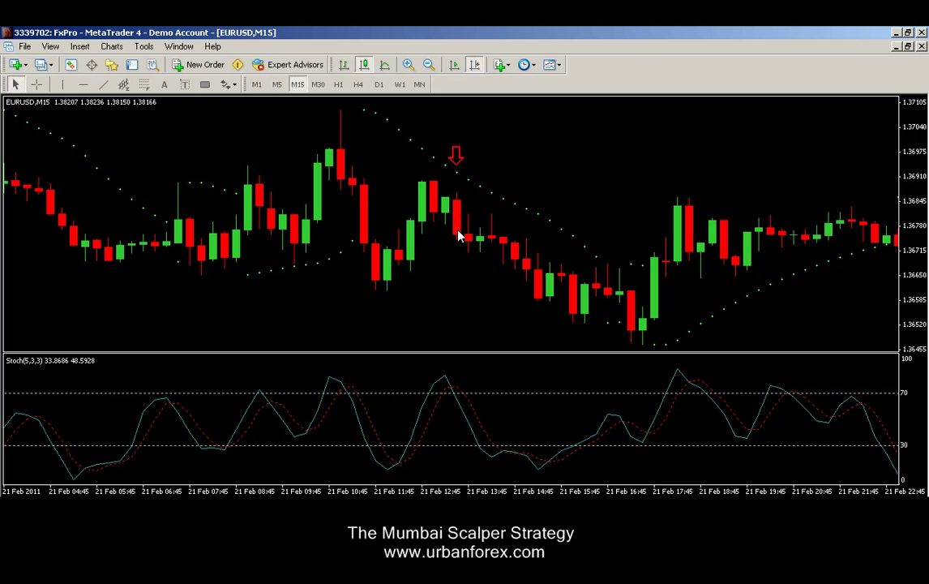
scroll(452, 154, "down", 1)
left_click(424, 154)
left_click_drag(427, 156, 437, 202)
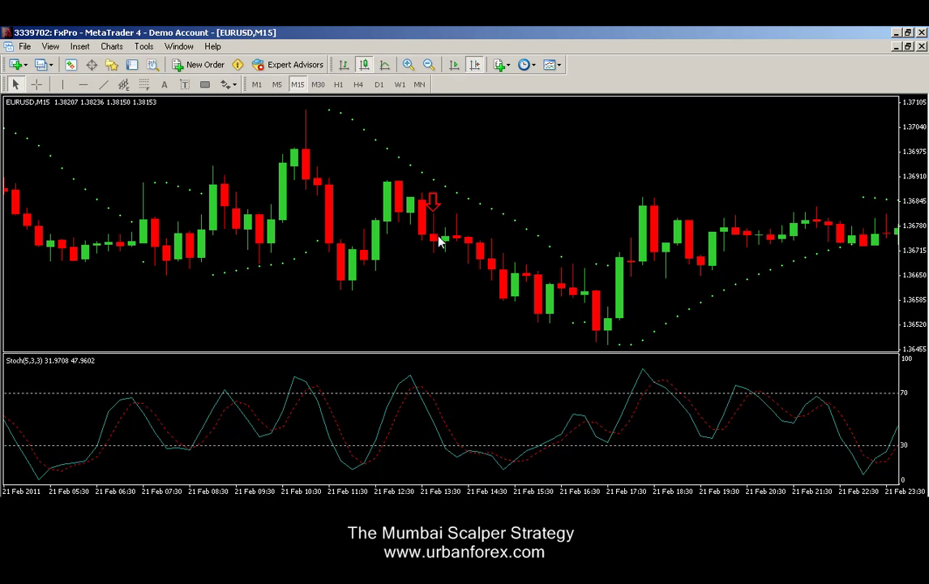
left_click(433, 200)
left_click_drag(434, 201, 422, 168)
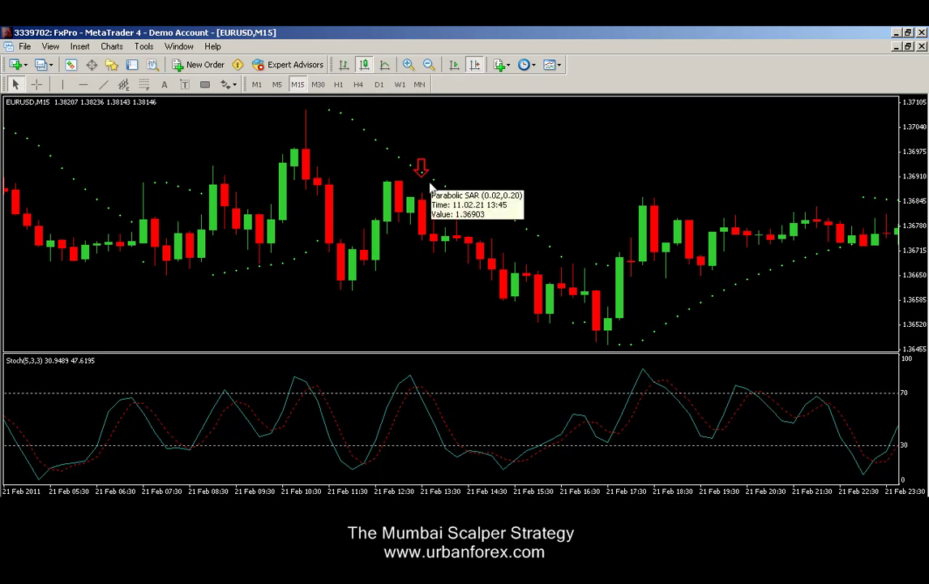
left_click(83, 84)
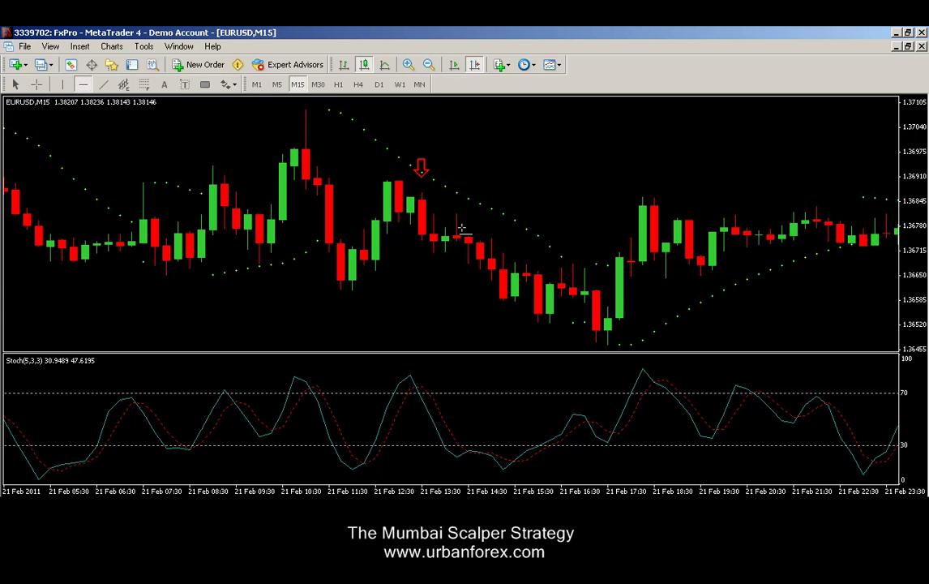
left_click(452, 192)
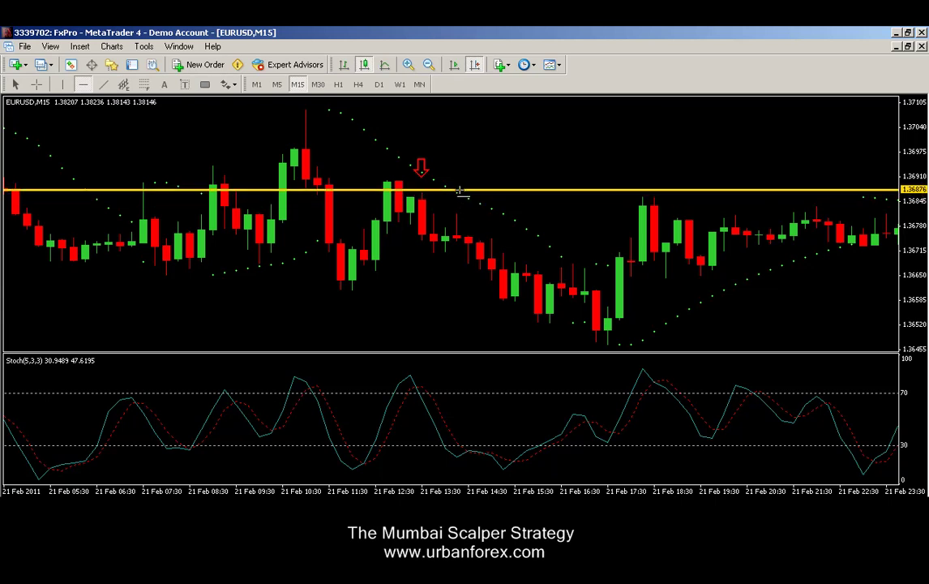
left_click_drag(458, 193, 458, 193)
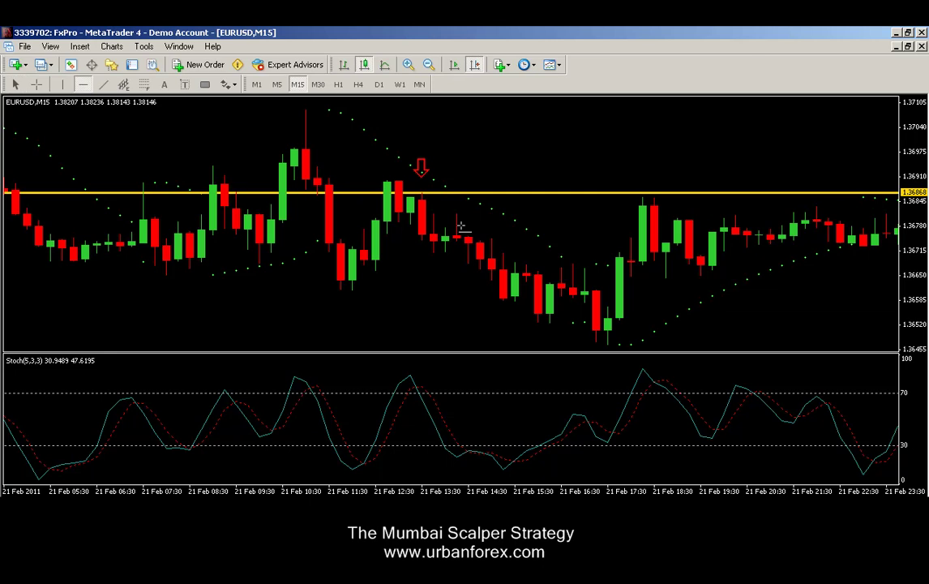
left_click(445, 234)
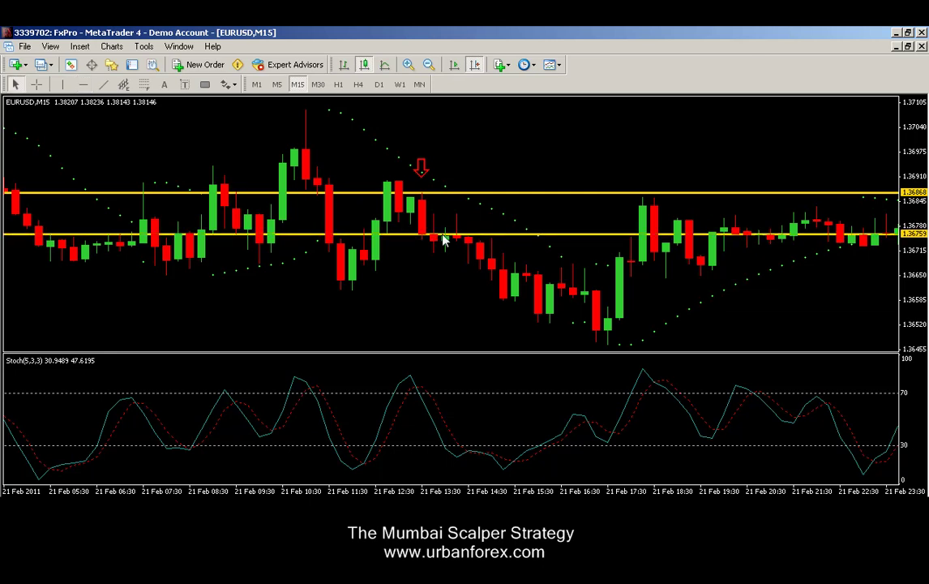
left_click(36, 84)
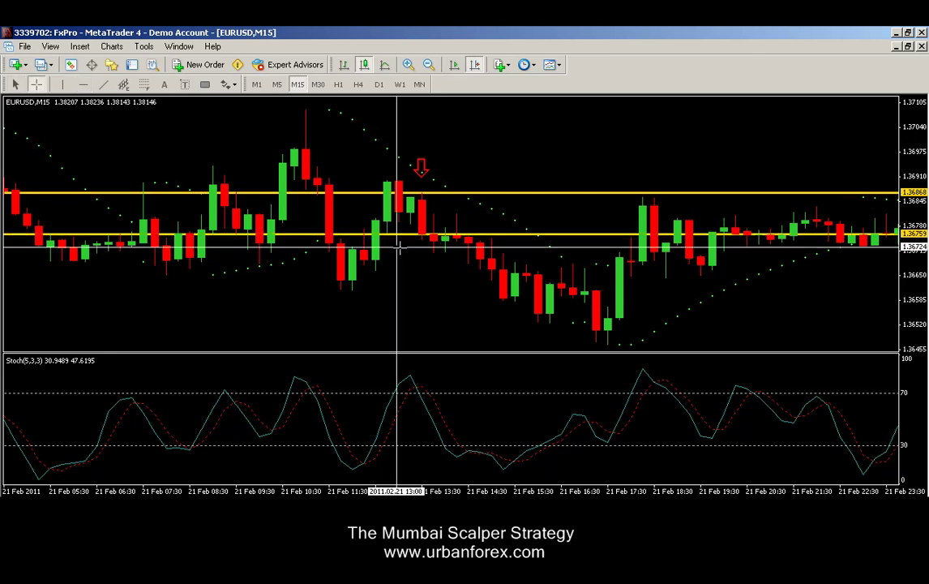
mouse_move(438, 234)
left_mouse_down()
mouse_move(451, 217)
mouse_move(442, 215)
left_mouse_up()
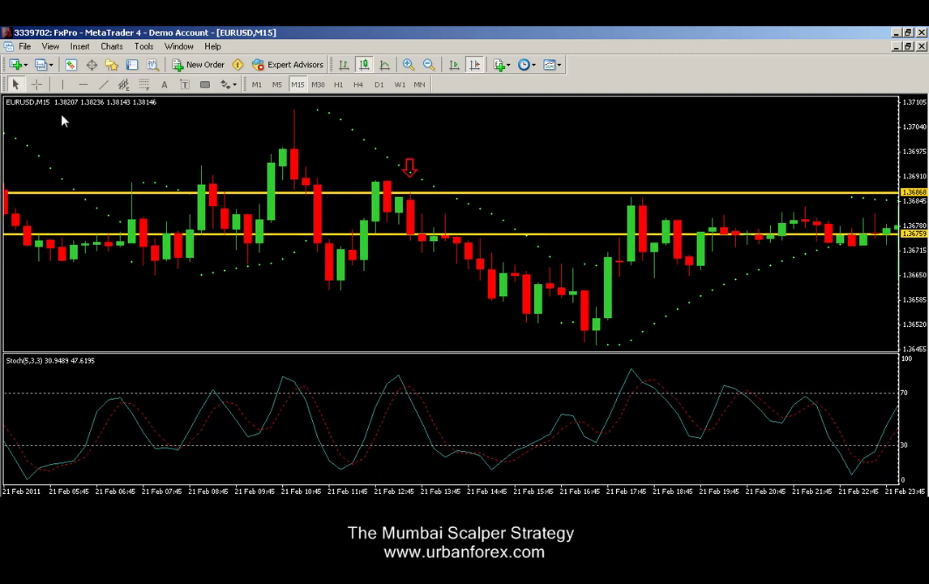
left_click(36, 84)
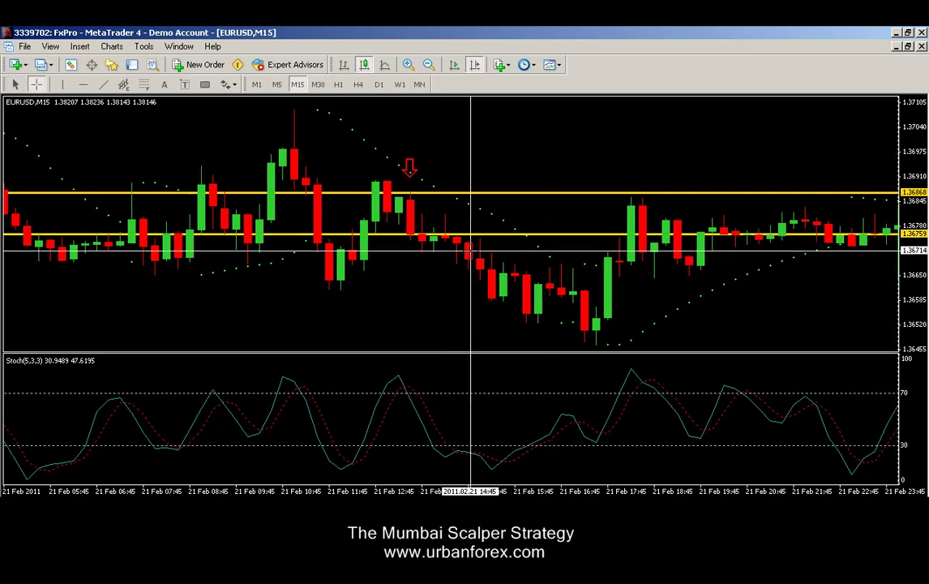
mouse_move(439, 208)
left_mouse_down()
mouse_move(439, 223)
mouse_move(430, 212)
left_mouse_up()
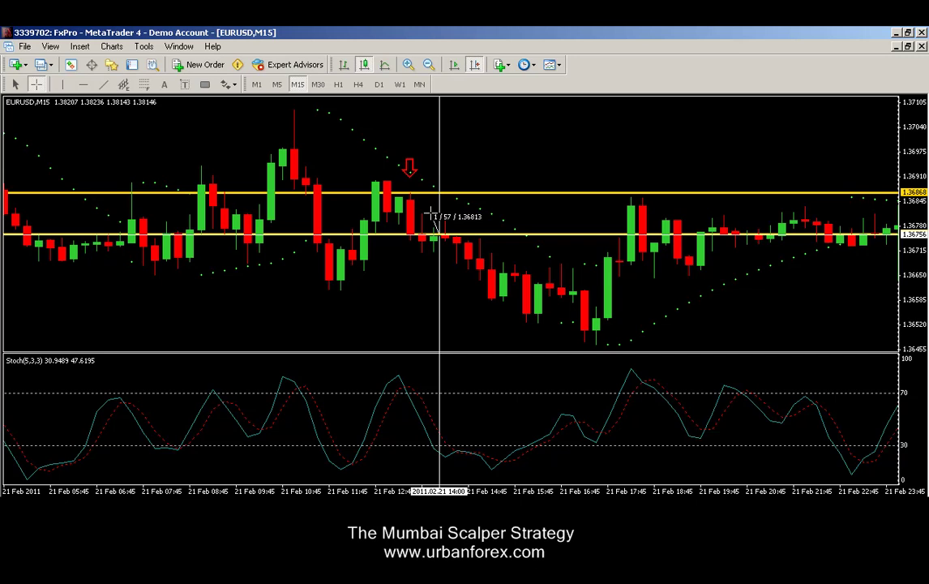
left_click_drag(431, 212, 536, 321)
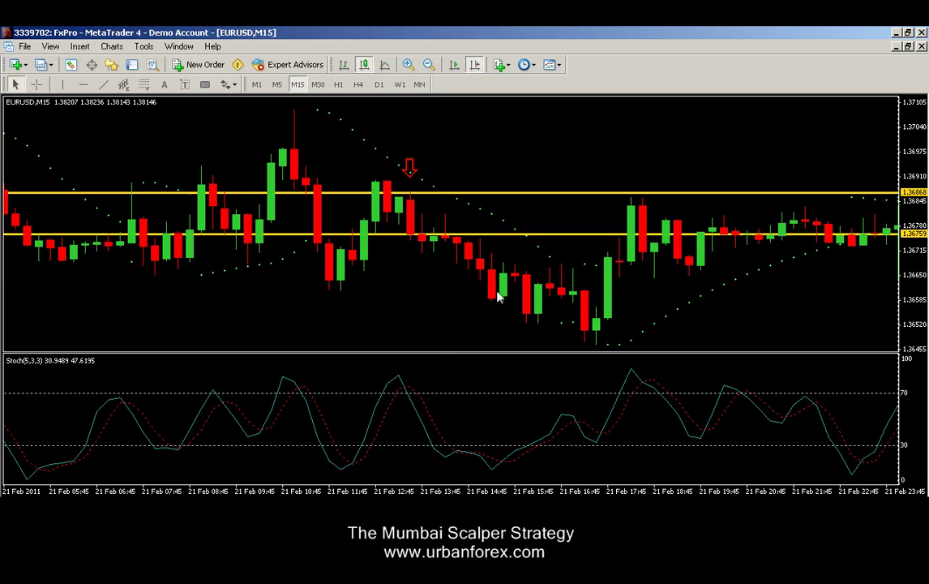
Delete the old red down-arrow and both yellow horizontal level lines.
double_click(411, 168)
key("Delete")
double_click(435, 193)
key("Delete")
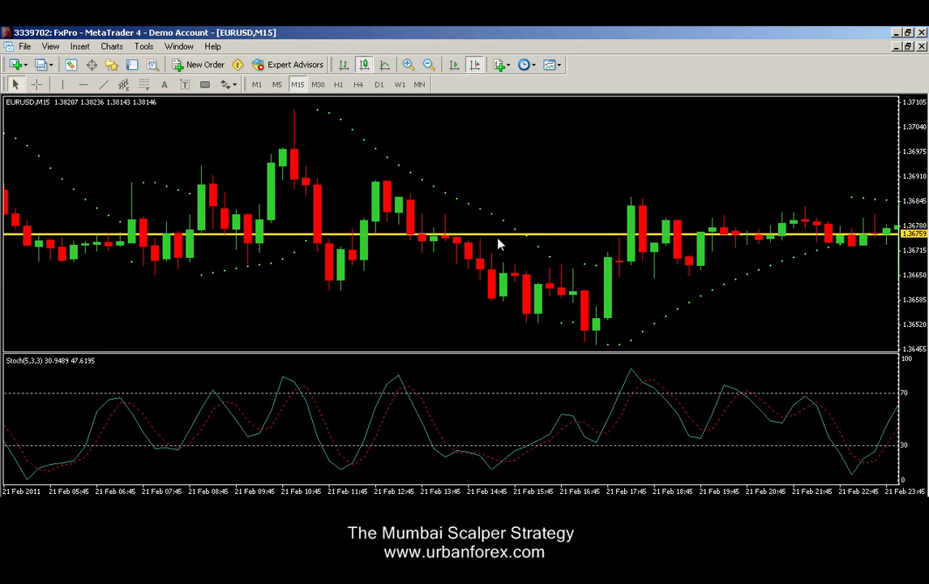
double_click(496, 237)
key("Delete")
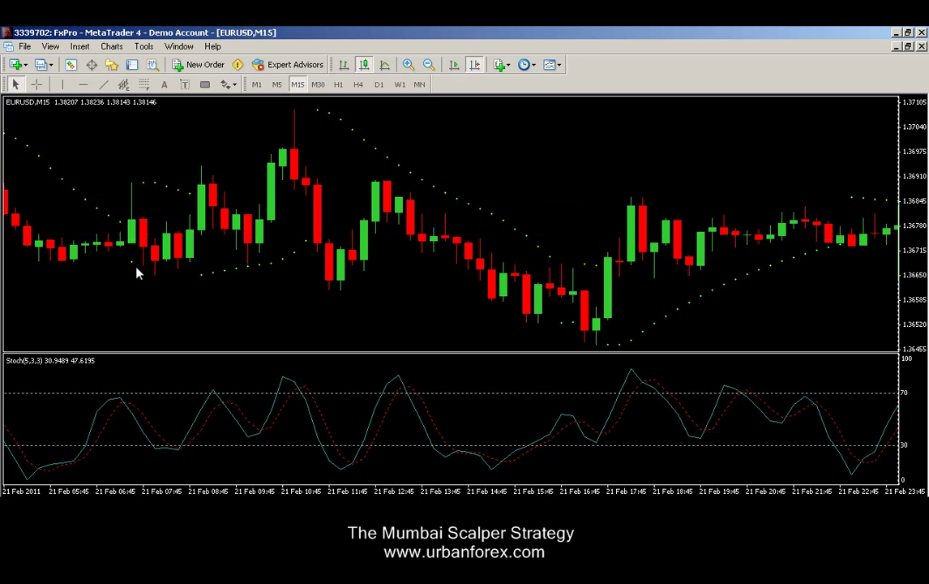
Scroll back to 15 Feb and place a down arrow above the swing-high candle.
scroll(137, 273, "up", 15)
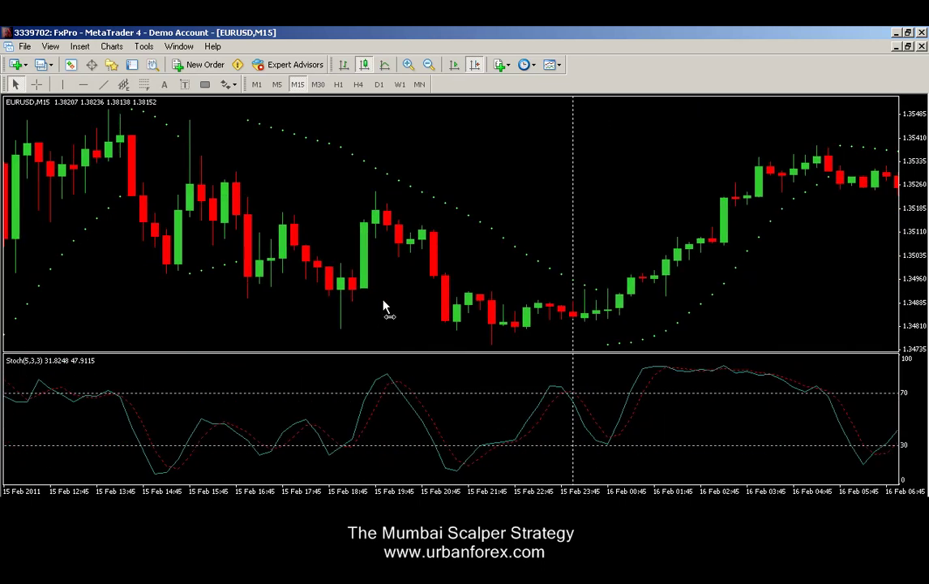
scroll(384, 307, "up", 4)
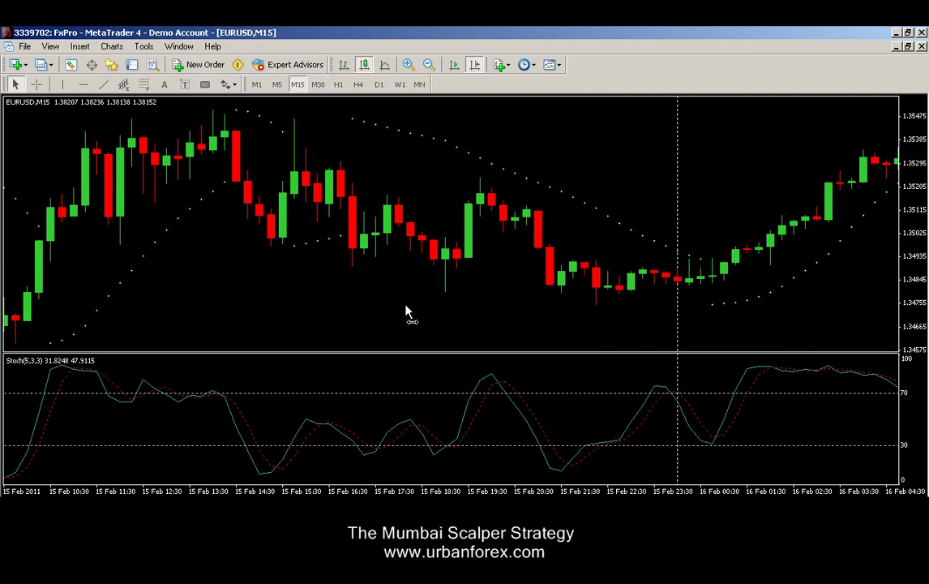
scroll(401, 312, "down", 3)
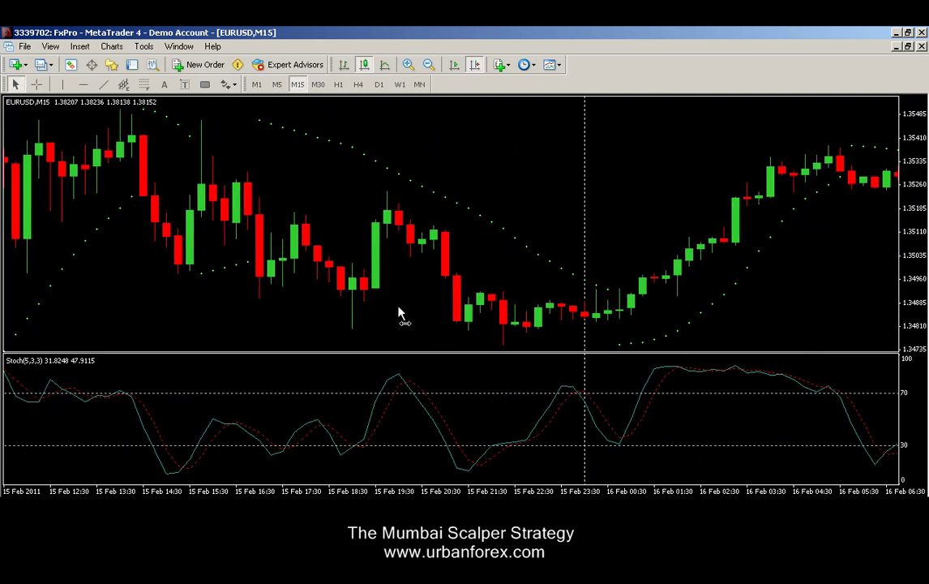
left_click(229, 84)
left_click(235, 153)
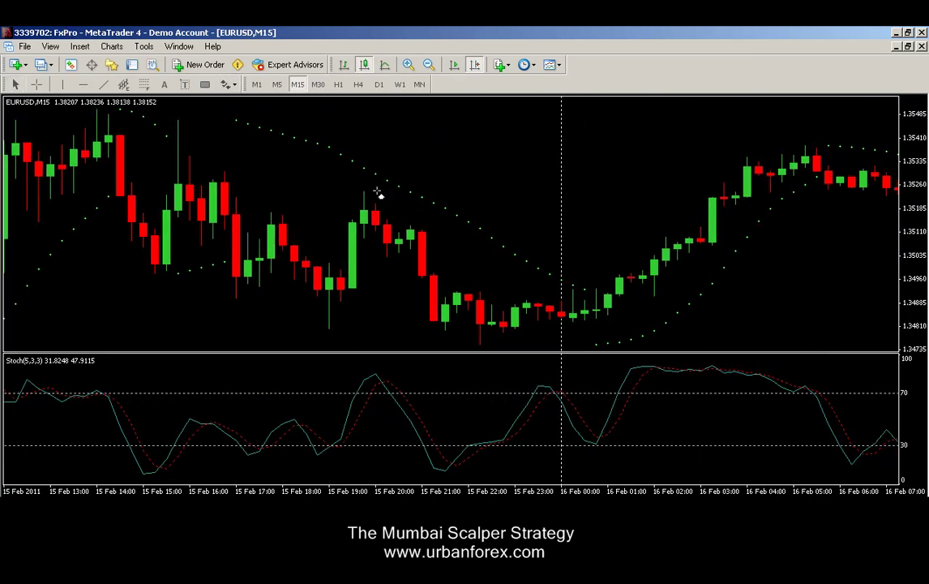
left_click(380, 180)
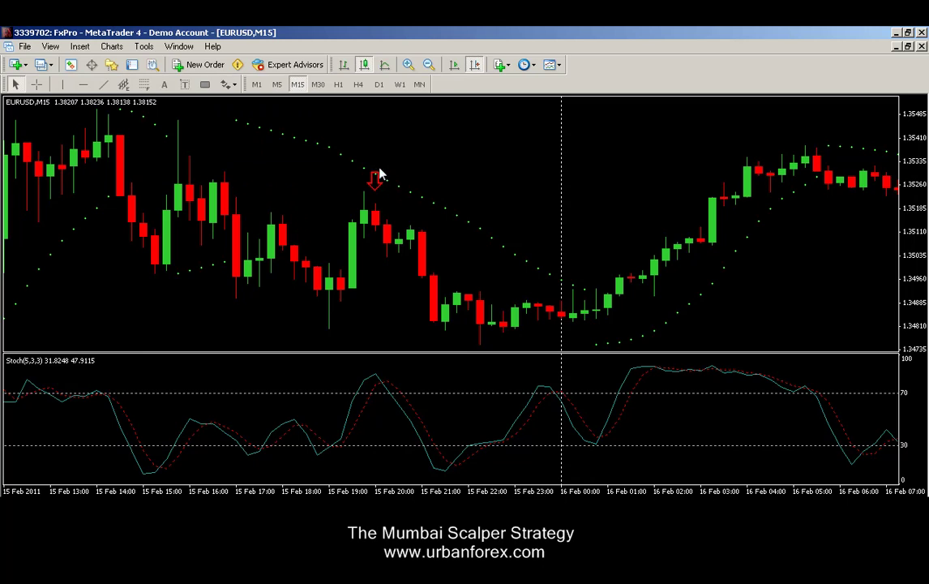
left_click(229, 84)
Mark the Stochastic peak with a down arrow and draw entry (1.35138) and stop lines.
left_click(241, 152)
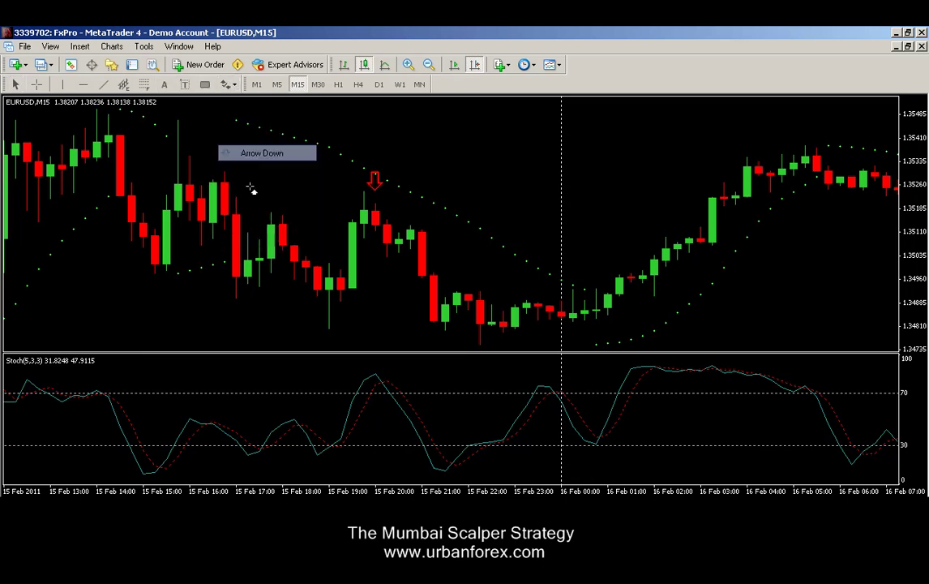
left_click(392, 367)
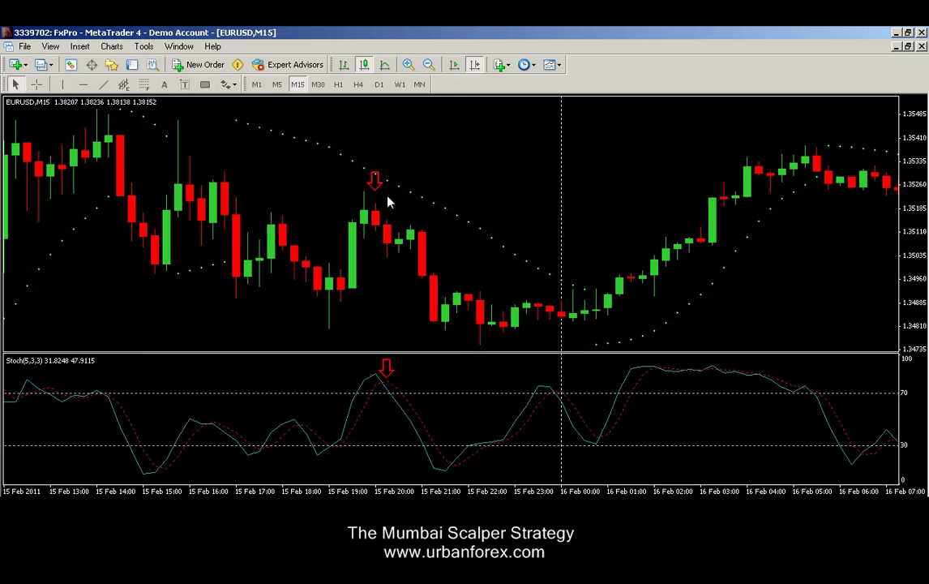
left_click(82, 84)
left_click(403, 221)
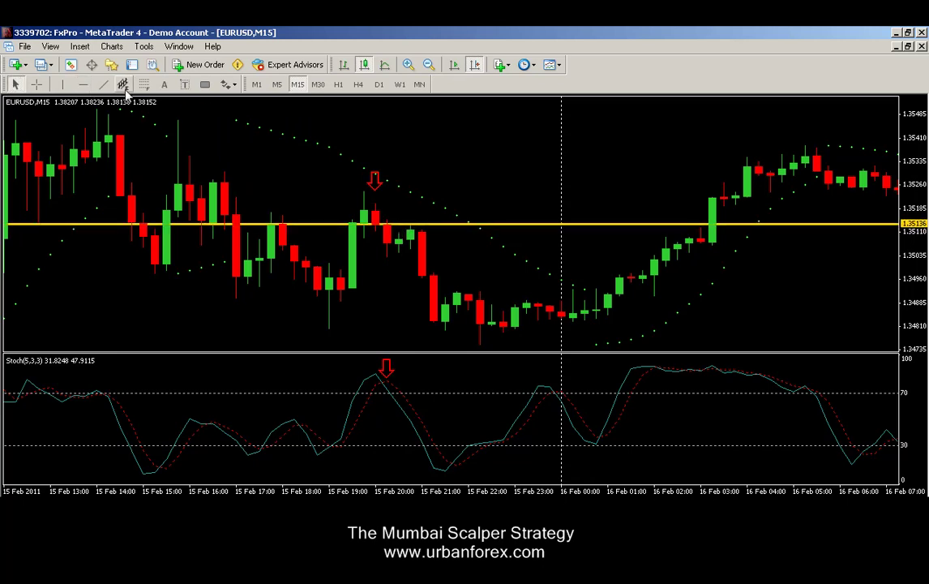
left_click(84, 85)
left_click(394, 204)
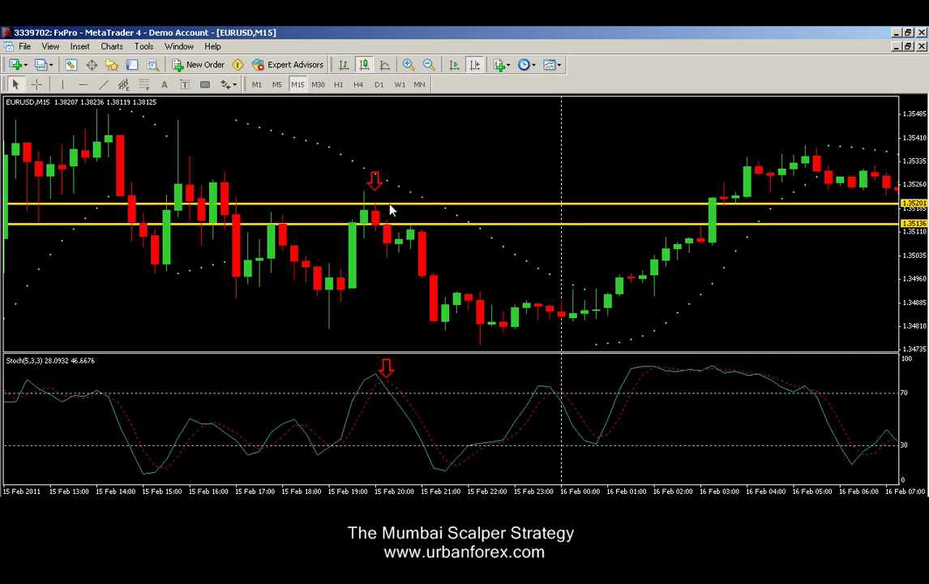
Measure the entry-to-stop distance with the crosshair, then delete both horizontal lines.
left_click(37, 85)
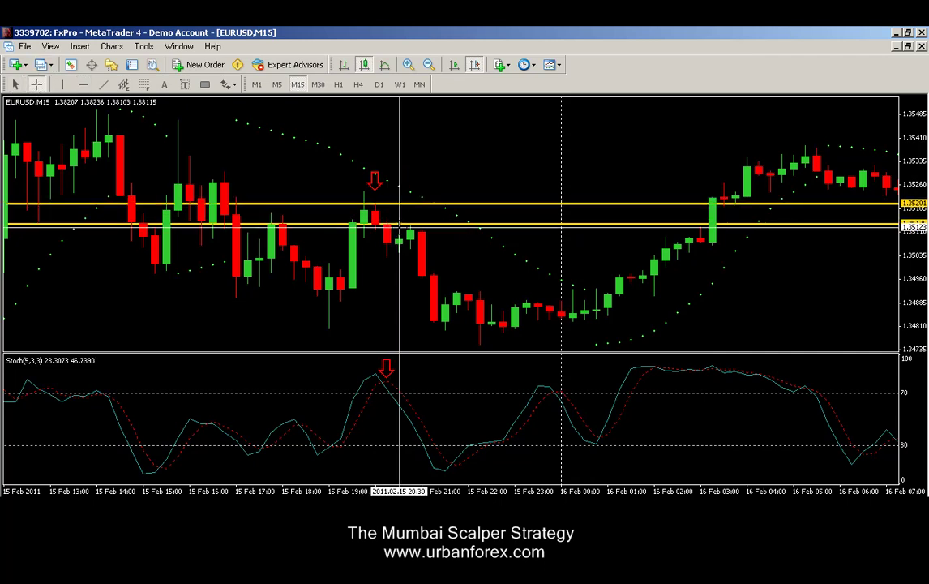
left_click_drag(399, 223, 485, 348)
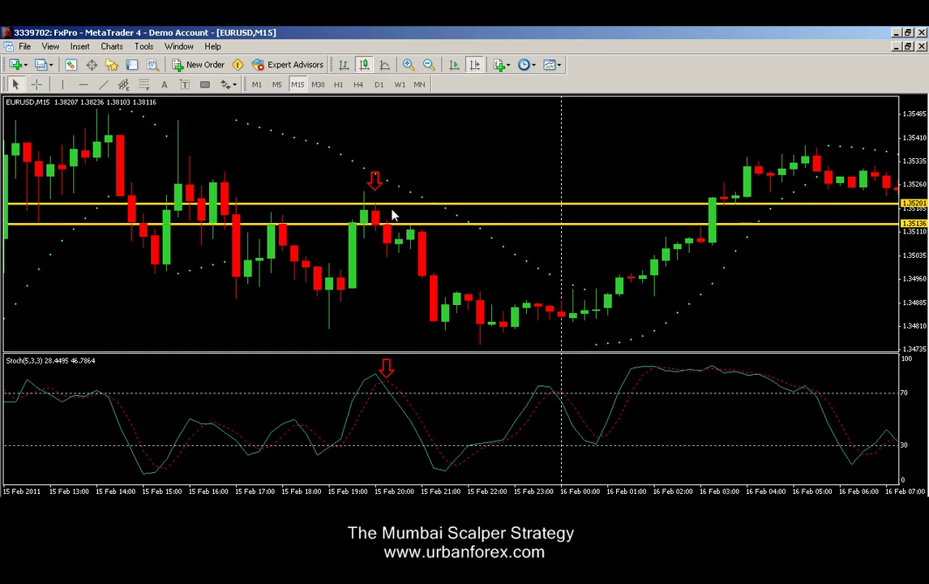
key("Delete")
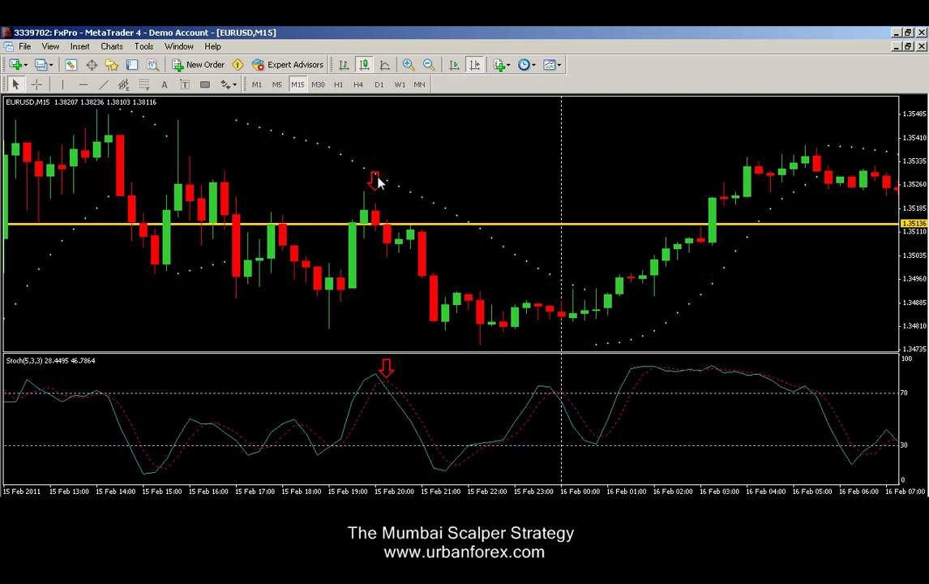
double_click(362, 222)
key("Delete")
Pan back to the 7 Feb buy example and draw lines at the signal candle's high and low.
left_click_drag(248, 191, 710, 196)
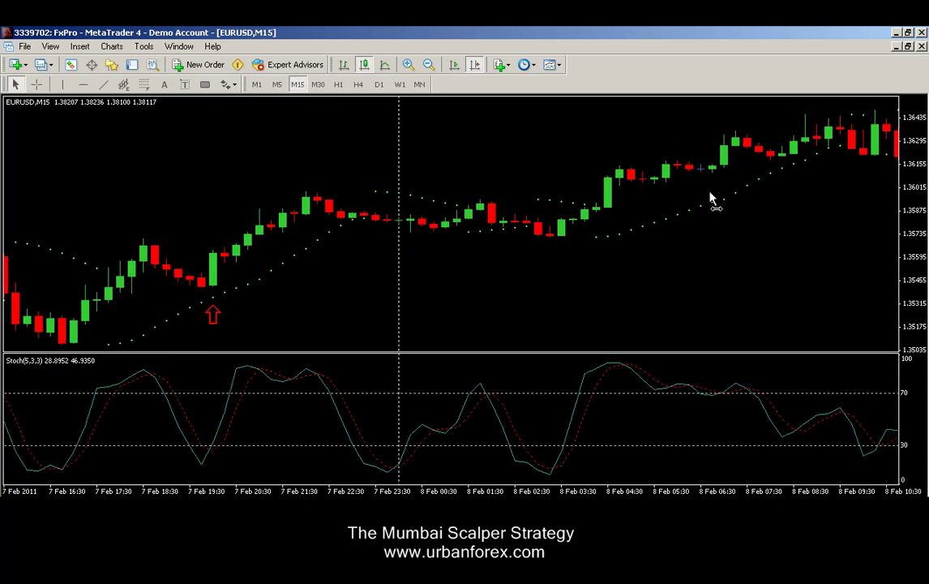
left_click_drag(215, 158, 396, 232)
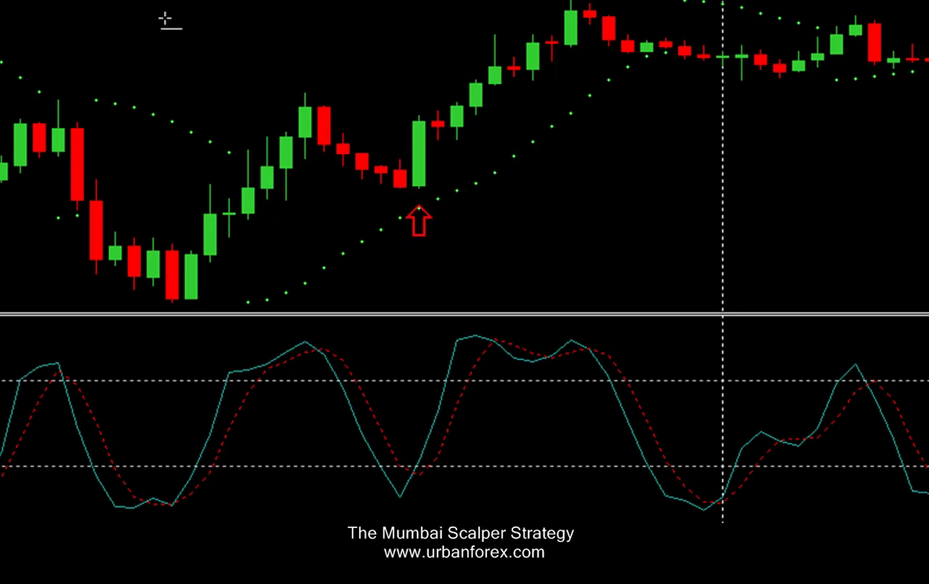
left_click_drag(468, 124, 457, 122)
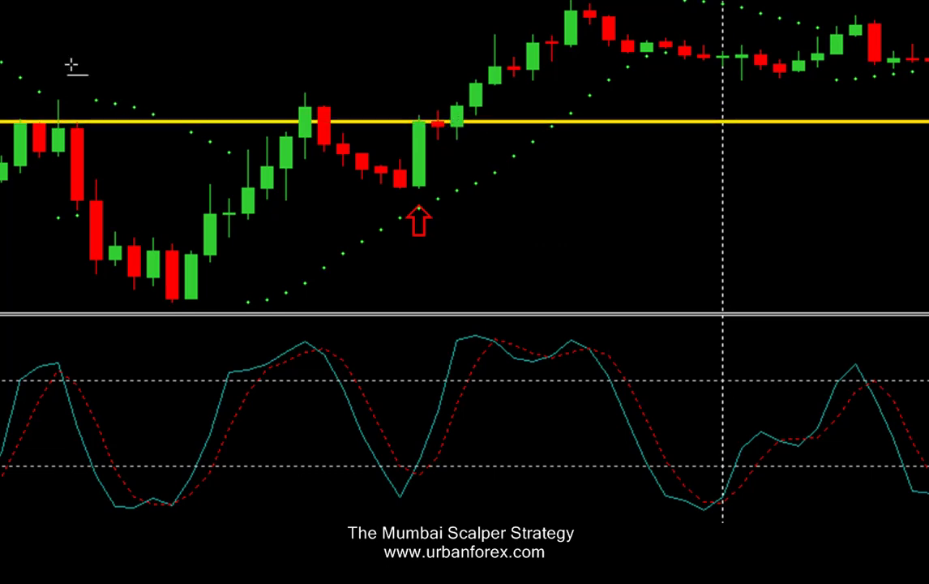
left_click(438, 186)
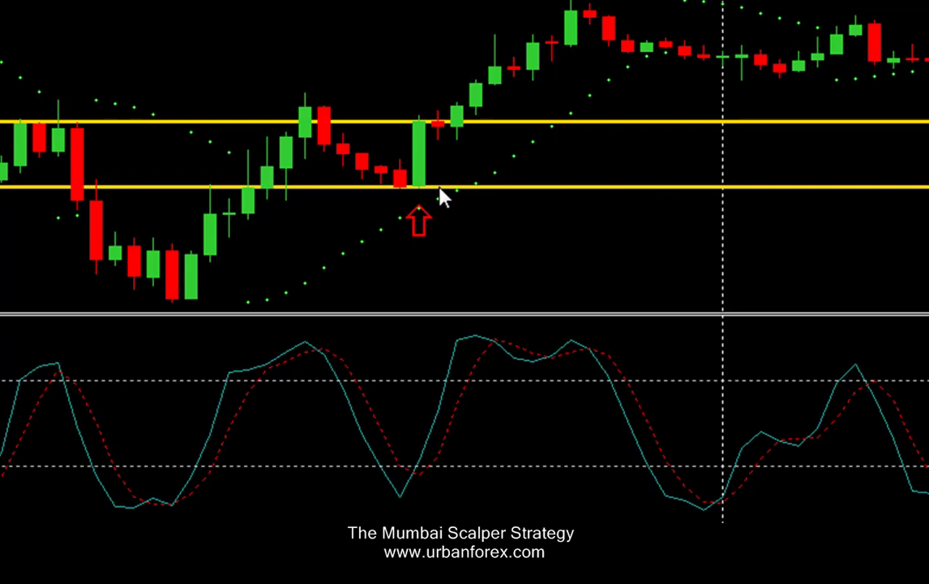